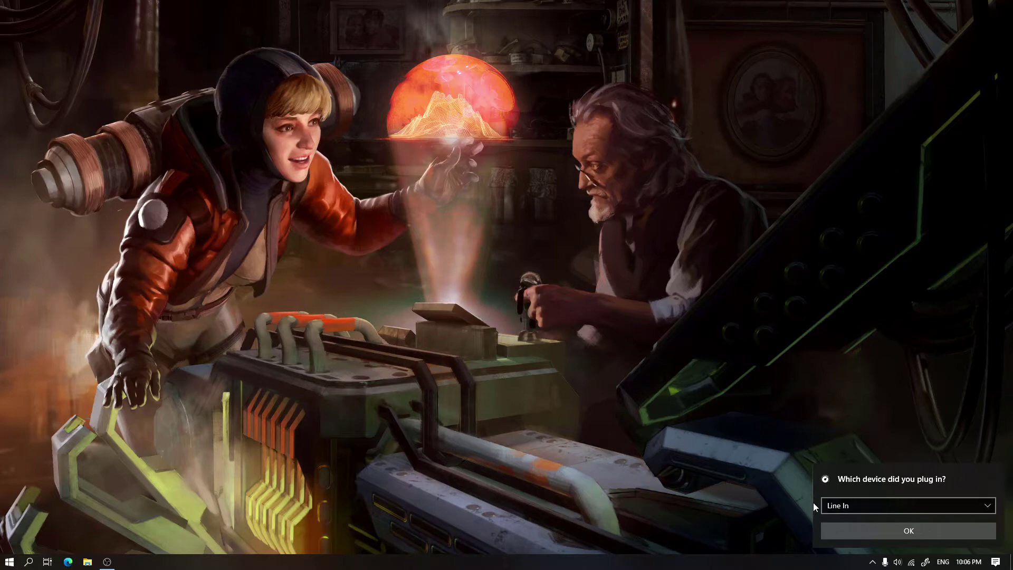
- Confirm the newly plugged-in jack as Line In in the Realtek popup and dismiss it
left_click(879, 528)
left_click(866, 530)
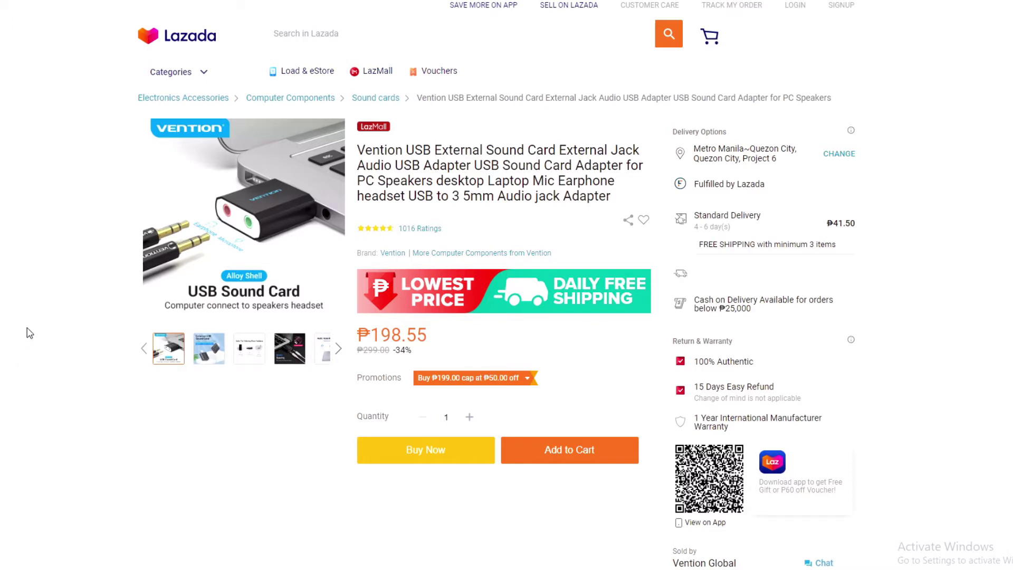
- Zoom into the Vention USB sound card photo to show its earphone and microphone jacks
mouse_move(211, 214)
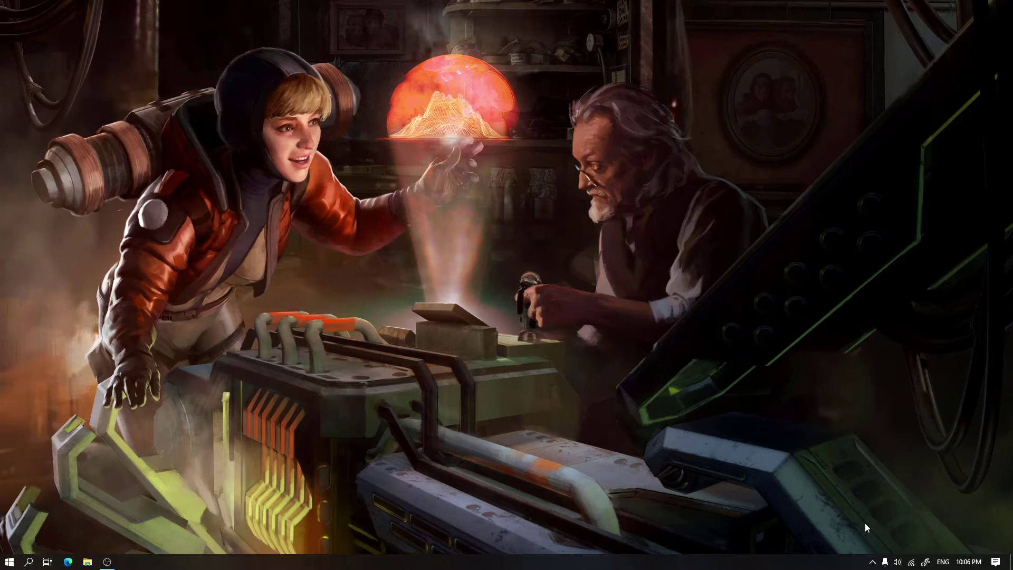
left_click(901, 565)
left_click(898, 516)
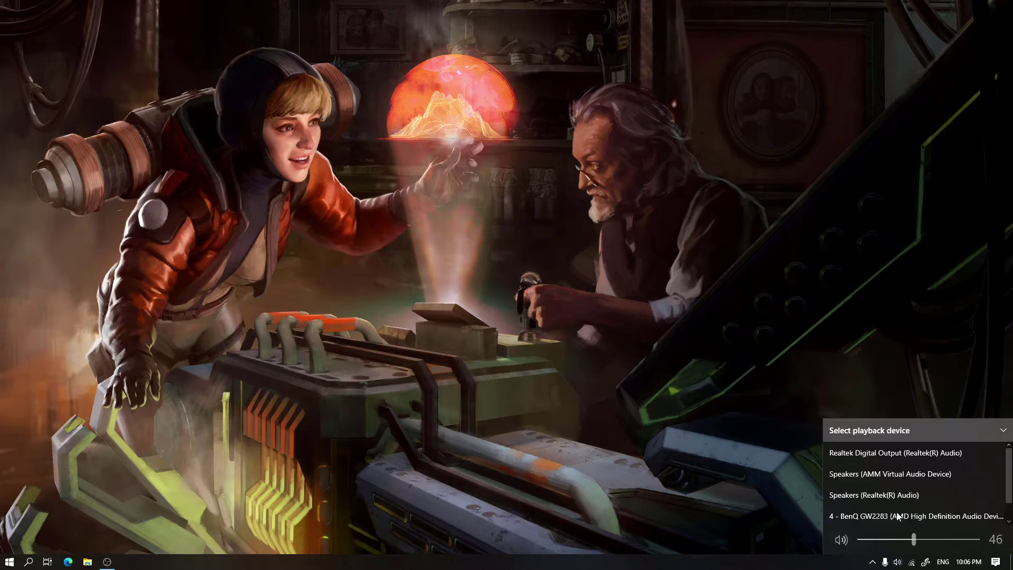
scroll(897, 480, "down", 1)
scroll(896, 479, "up", 1)
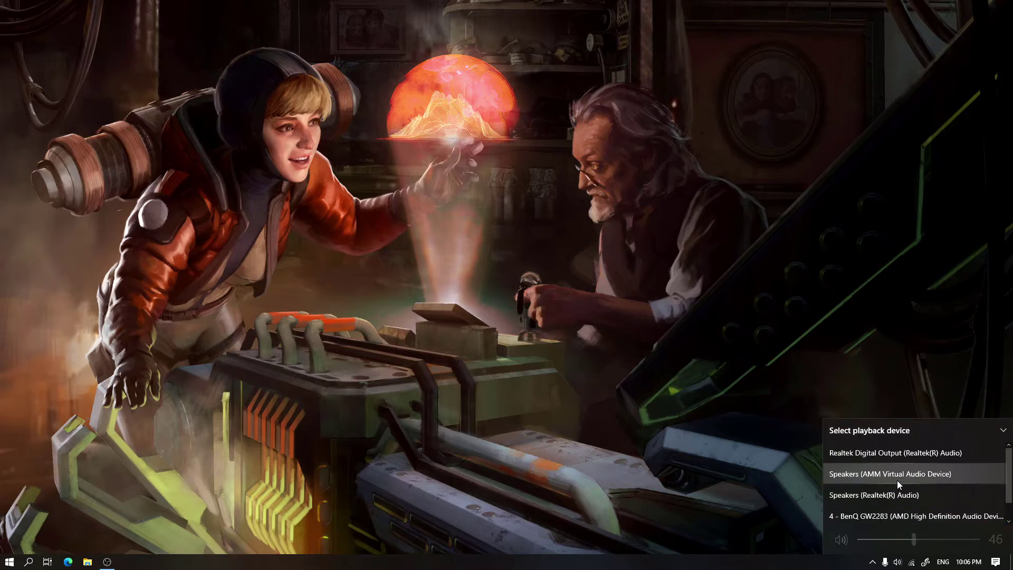
scroll(897, 480, "down", 1)
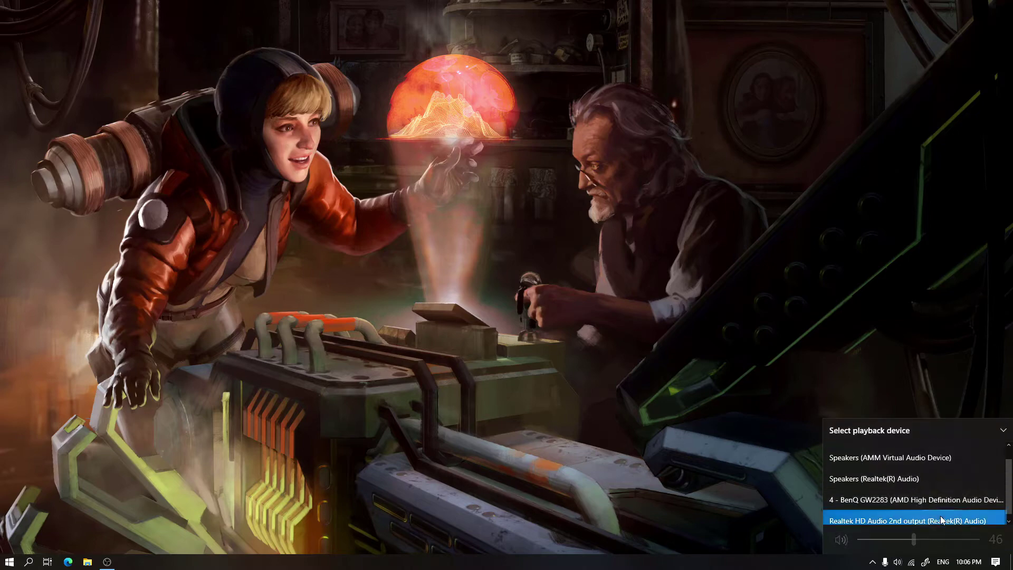
left_click(940, 515)
left_click(907, 483)
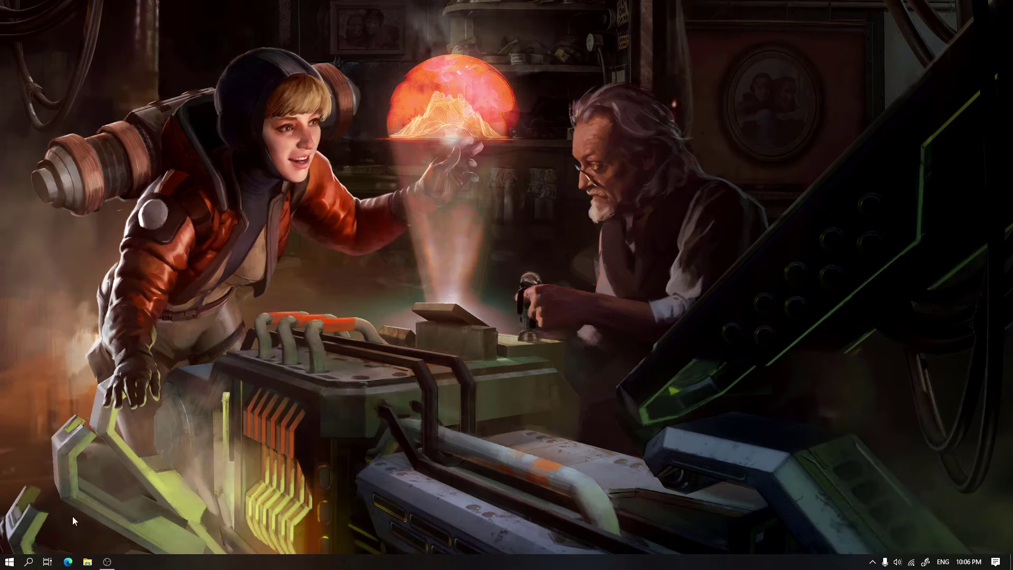
left_click(9, 561)
left_click(209, 342)
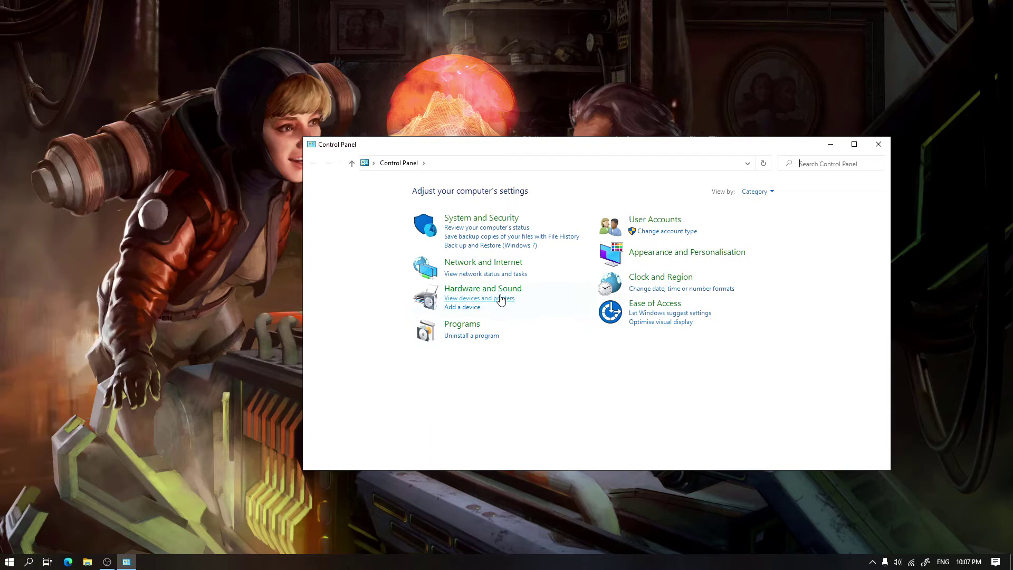
- Open Hardware and Sound > Sound, centre the dialog, and show Recording with Line In as default
left_click(490, 288)
left_click(452, 248)
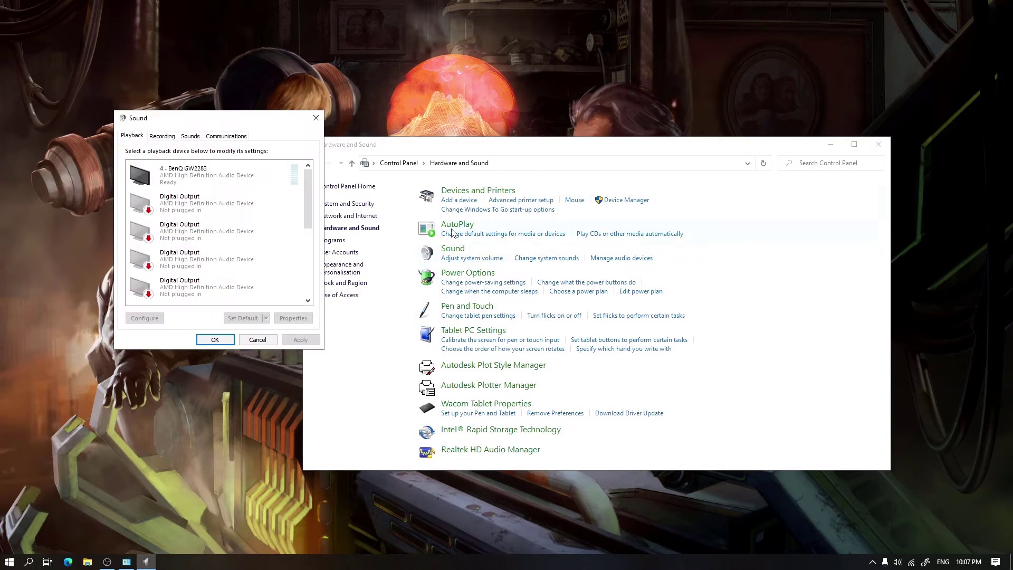
left_click_drag(277, 125, 588, 178)
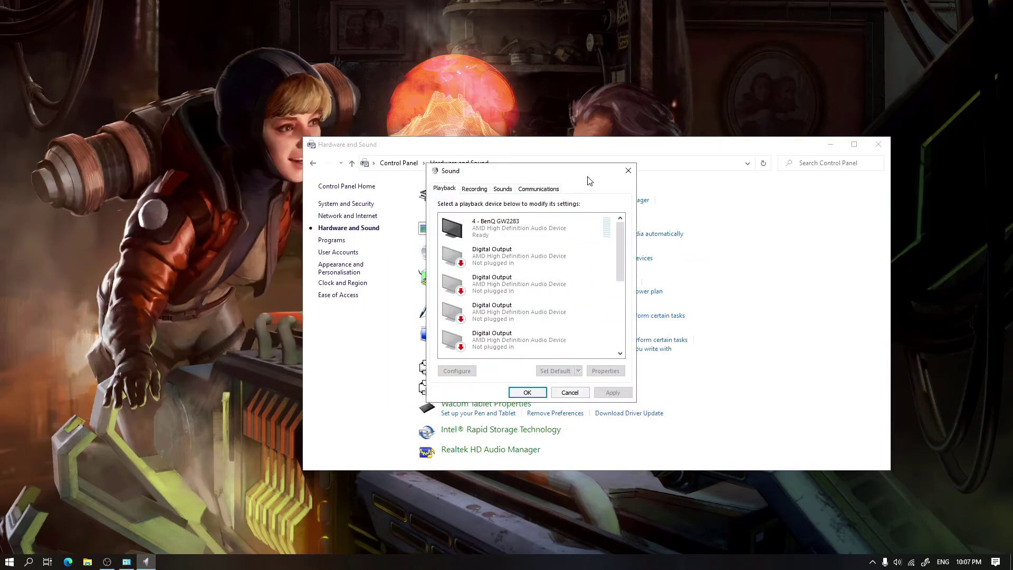
left_click(476, 190)
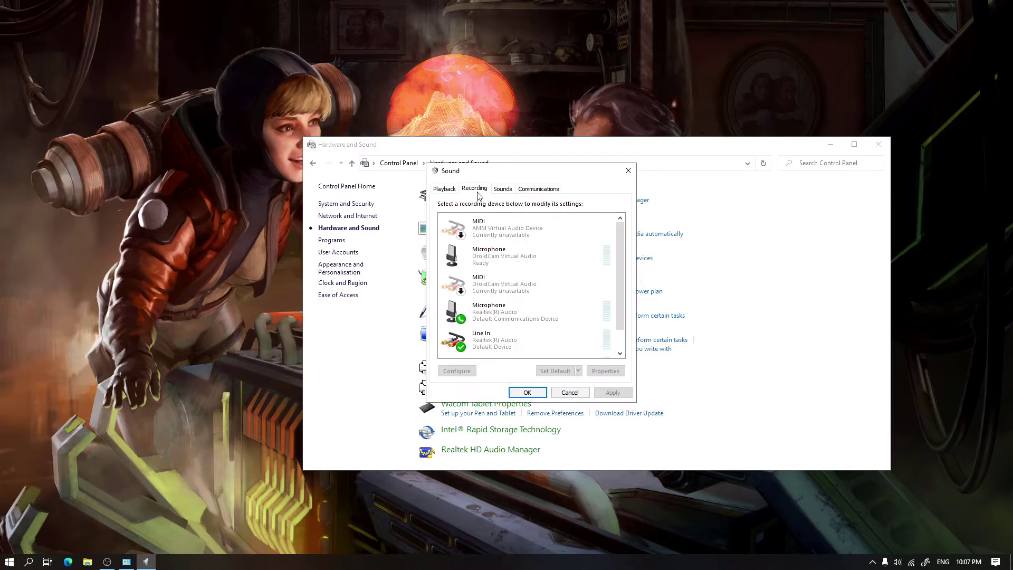
left_click_drag(622, 231, 623, 287)
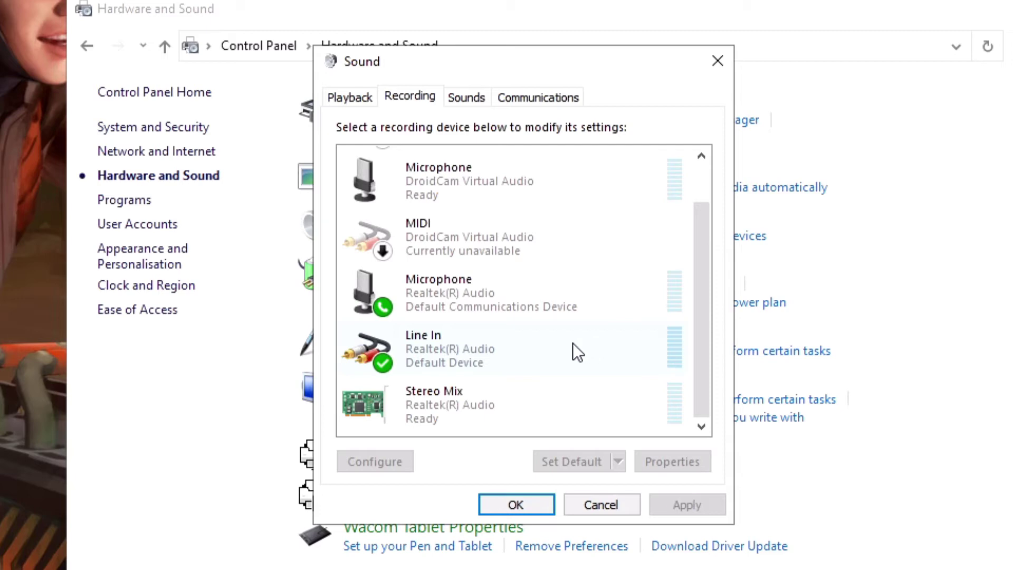
- Enable 'Listen to this device' on the Realtek microphone through Speakers (AMM Virtual Audio Device), then apply
right_click(589, 283)
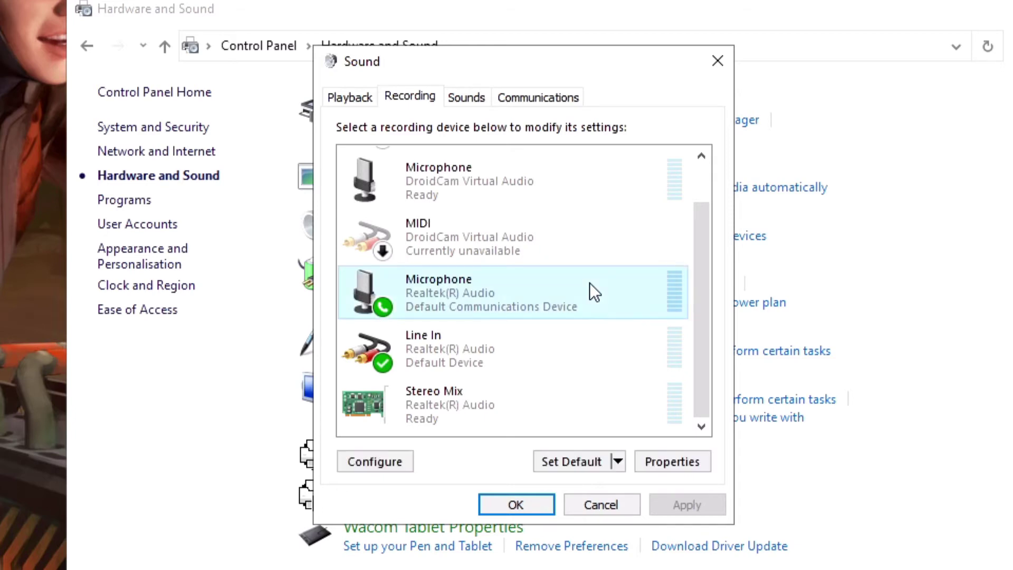
left_click(628, 428)
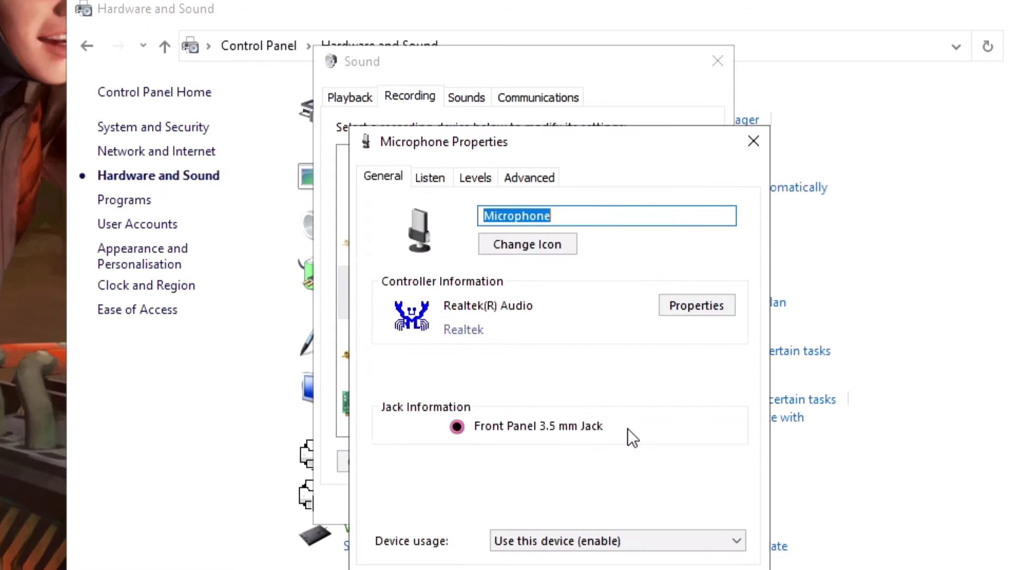
left_click(429, 148)
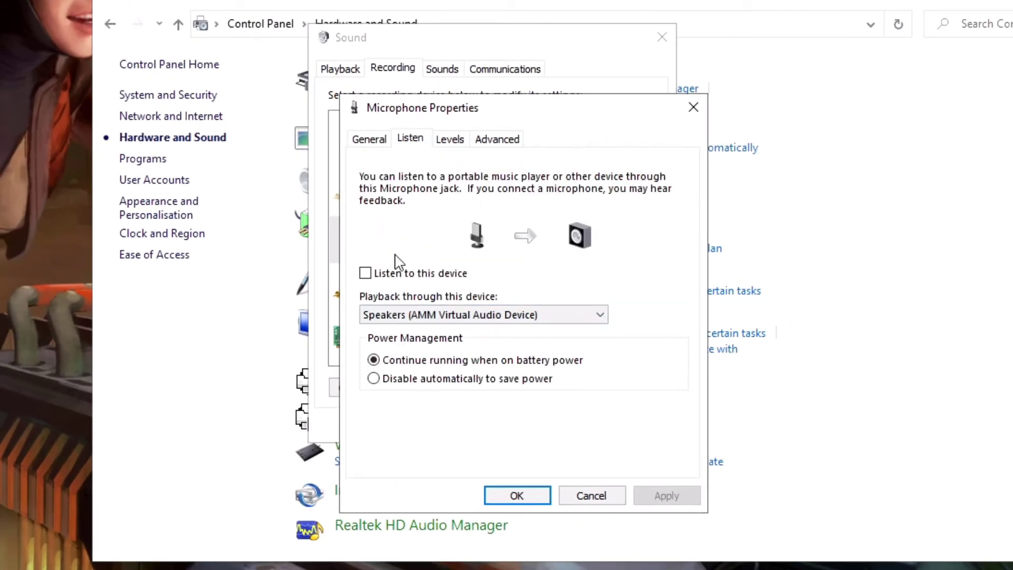
left_click(380, 274)
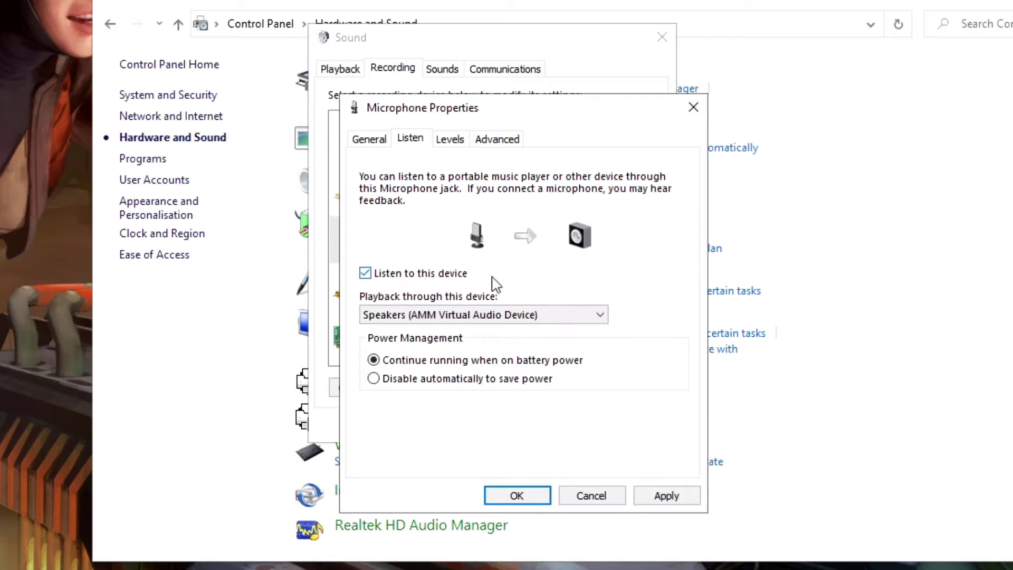
left_click(566, 319)
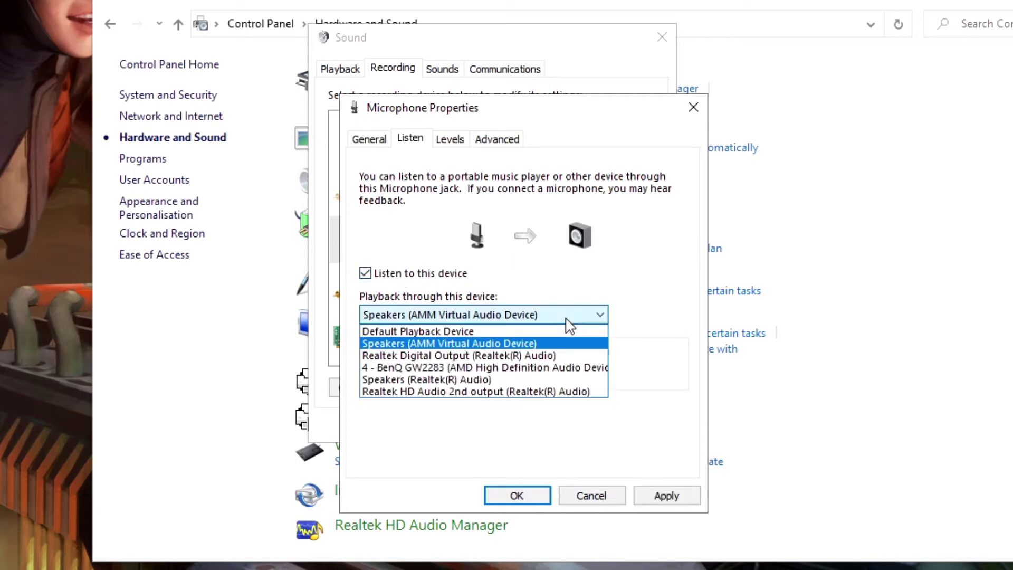
left_click(520, 344)
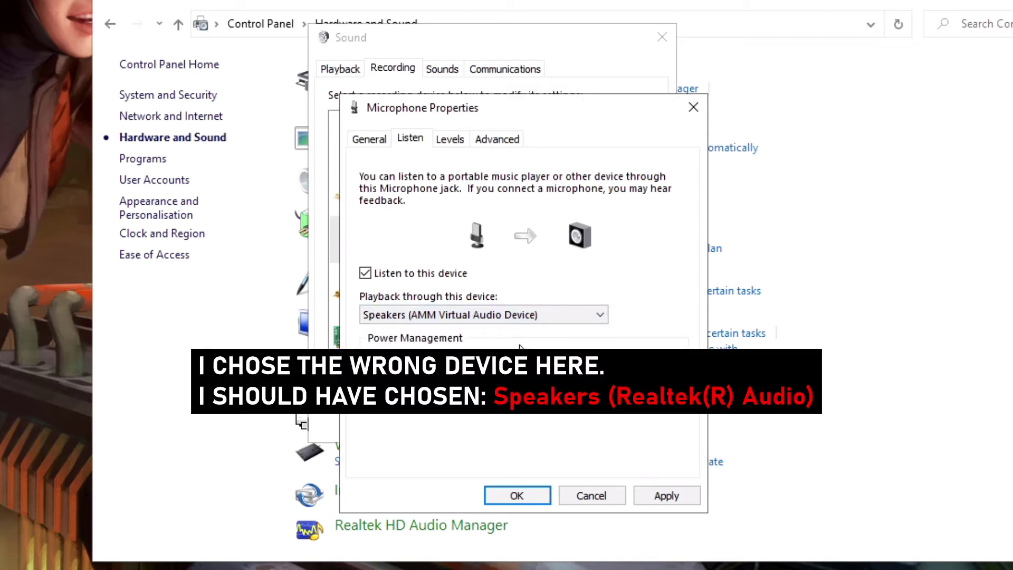
left_click(665, 496)
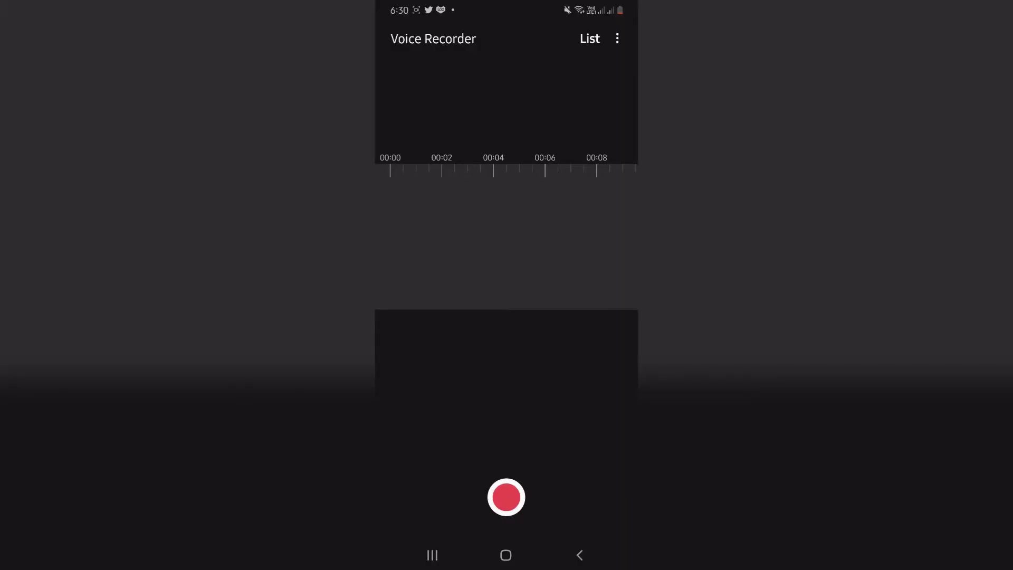
- Start a new recording in Samsung Voice Recorder on the phone
left_click(506, 497)
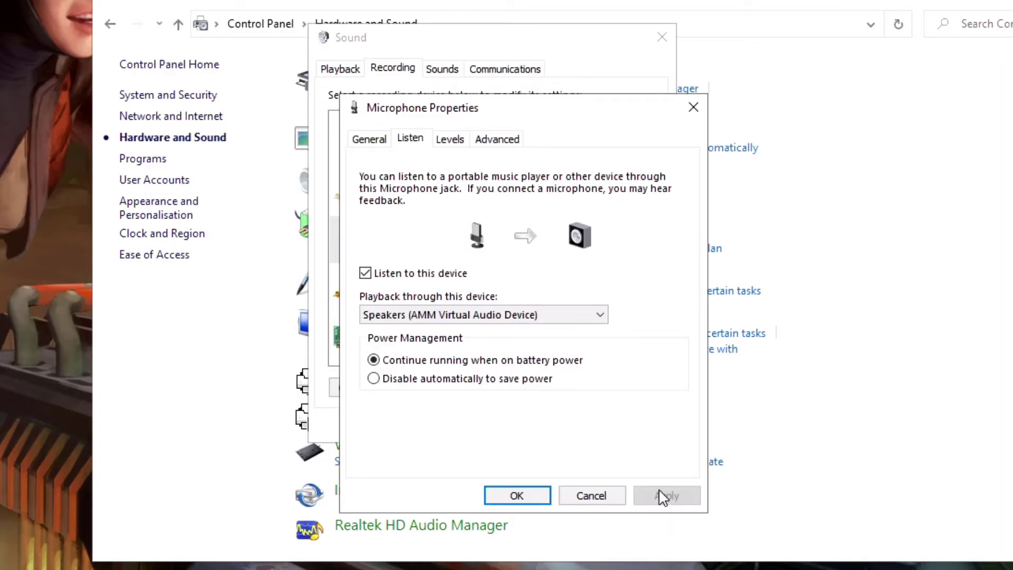
- Keep Speakers (AMM Virtual Audio Device) as microphone playback and close Microphone Properties, Sound and Hardware and Sound
left_click(576, 317)
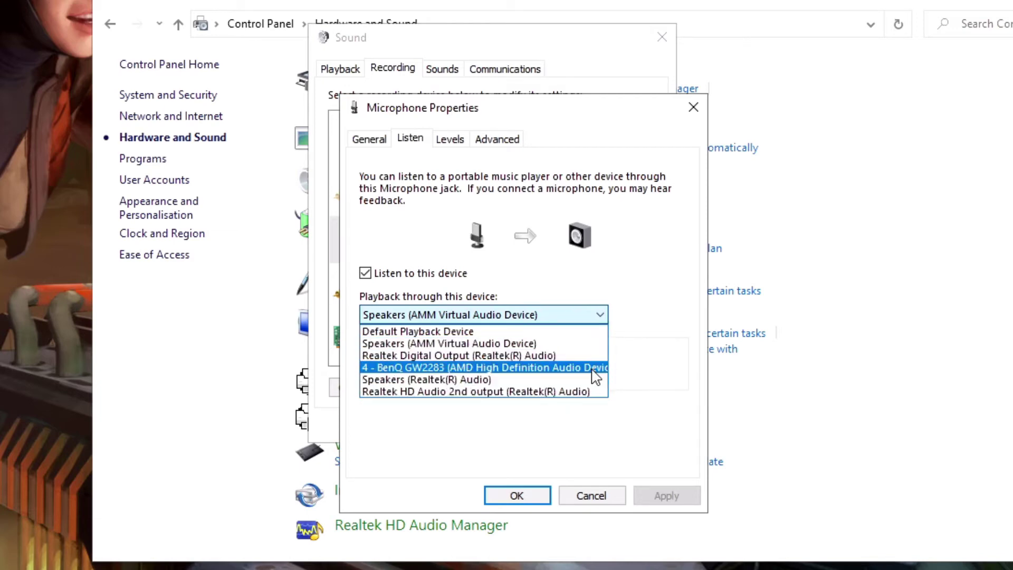
left_click(665, 366)
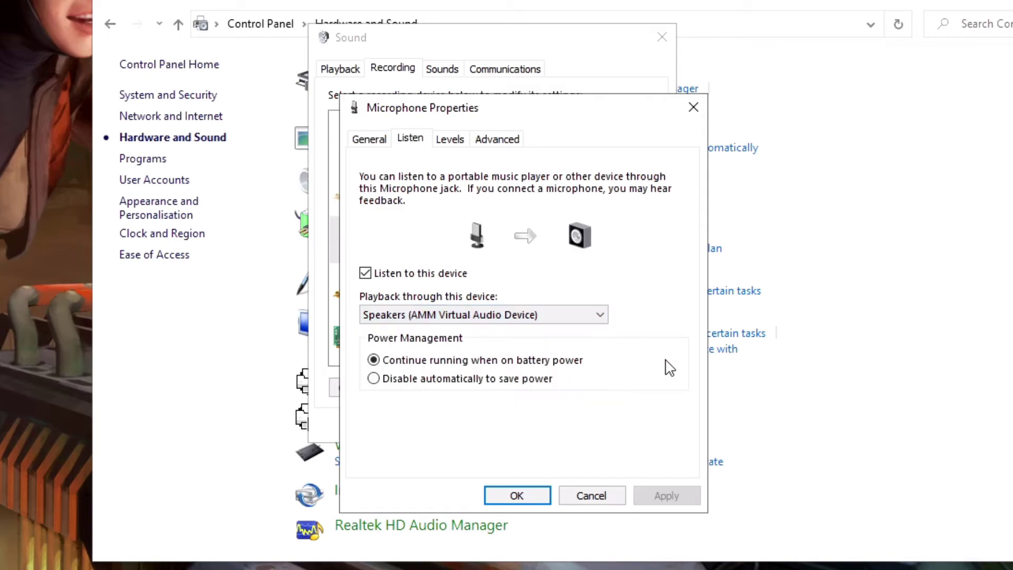
left_click(515, 499)
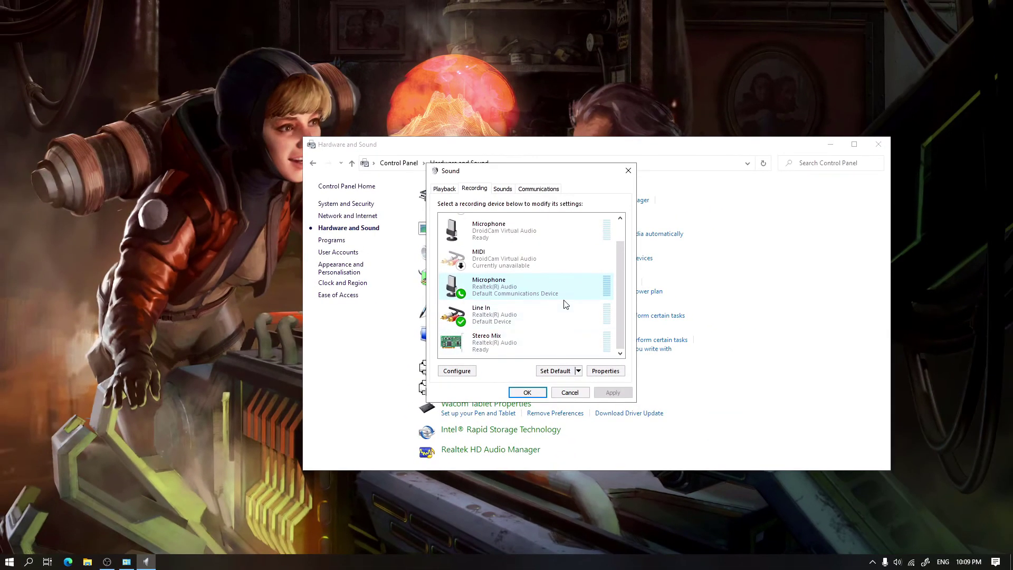
left_click(527, 392)
left_click(885, 144)
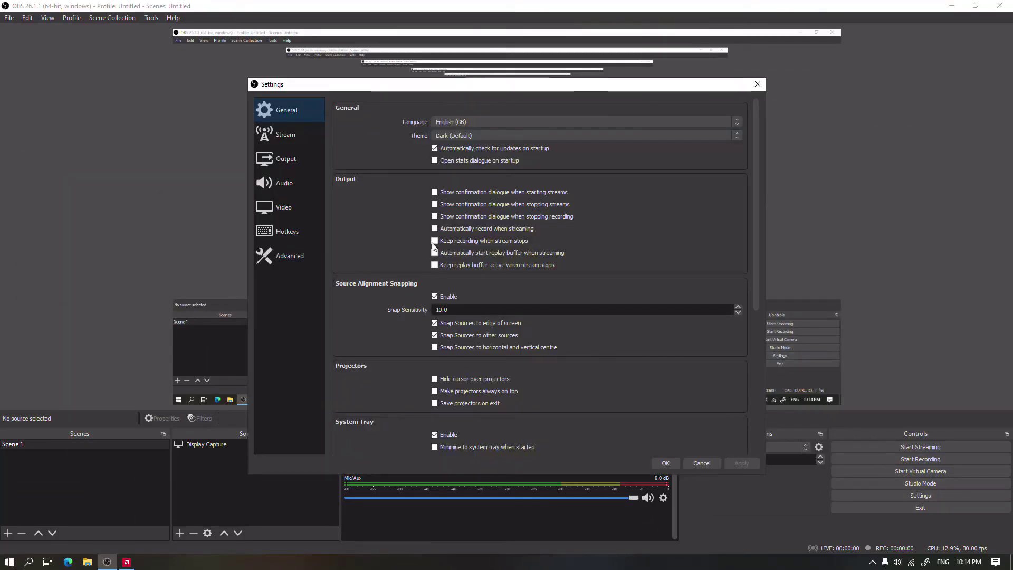
- Keep Microphone (Realtek(R) Audio) as Mic/Aux, set Mic/Aux 2 to Line In (Realtek(R) Audio), and save
left_click(315, 188)
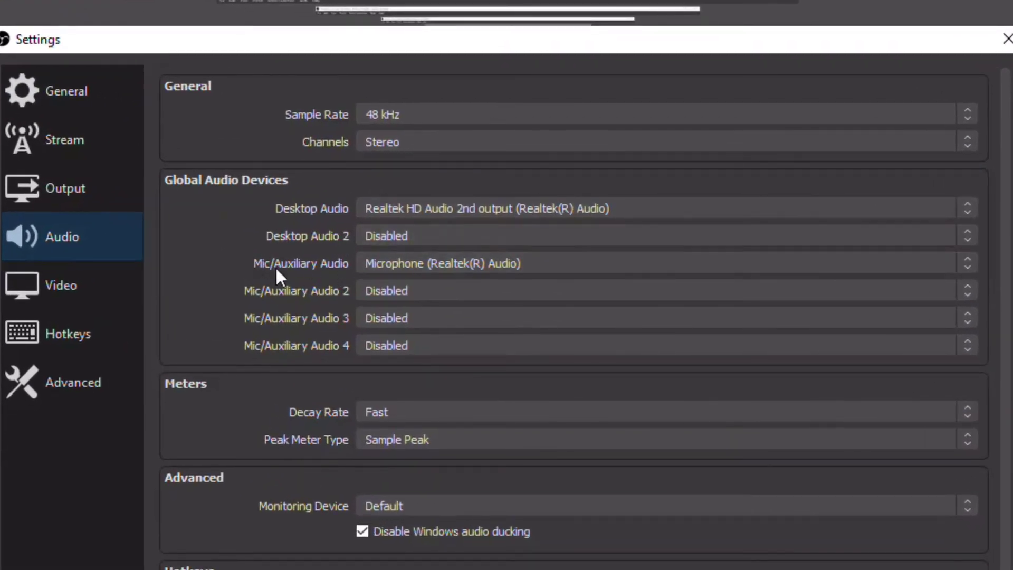
left_click(454, 264)
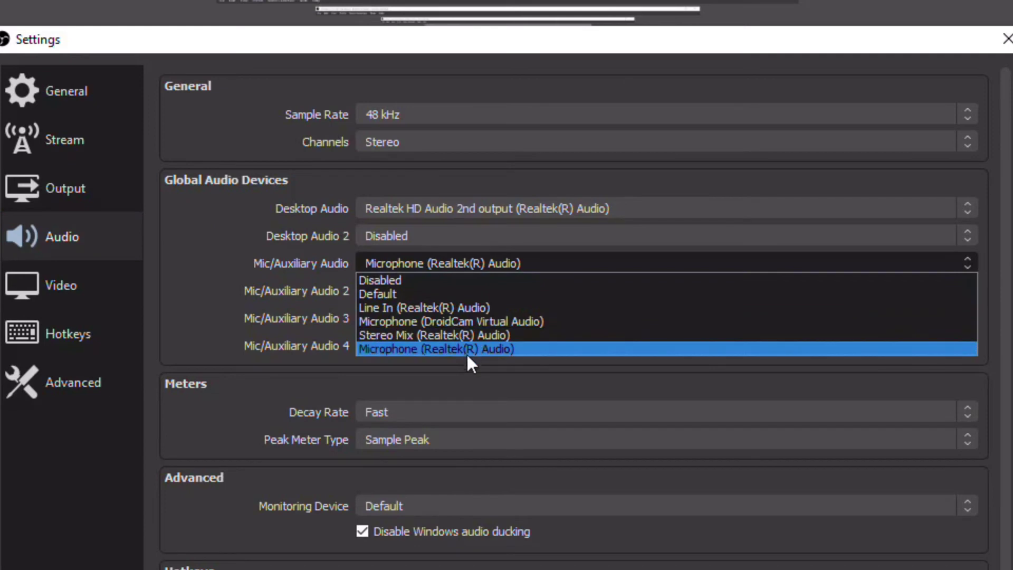
left_click(509, 346)
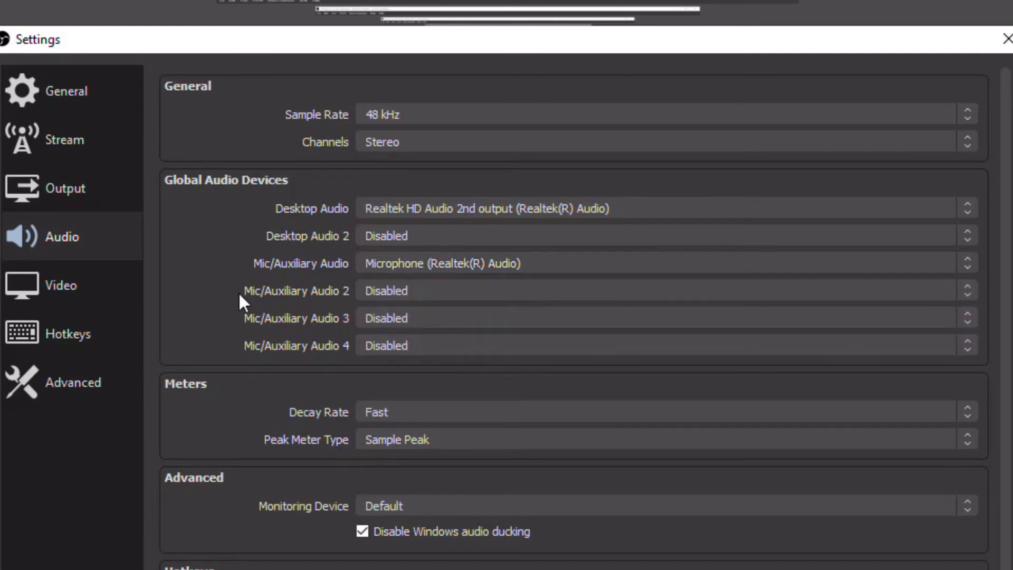
left_click(409, 294)
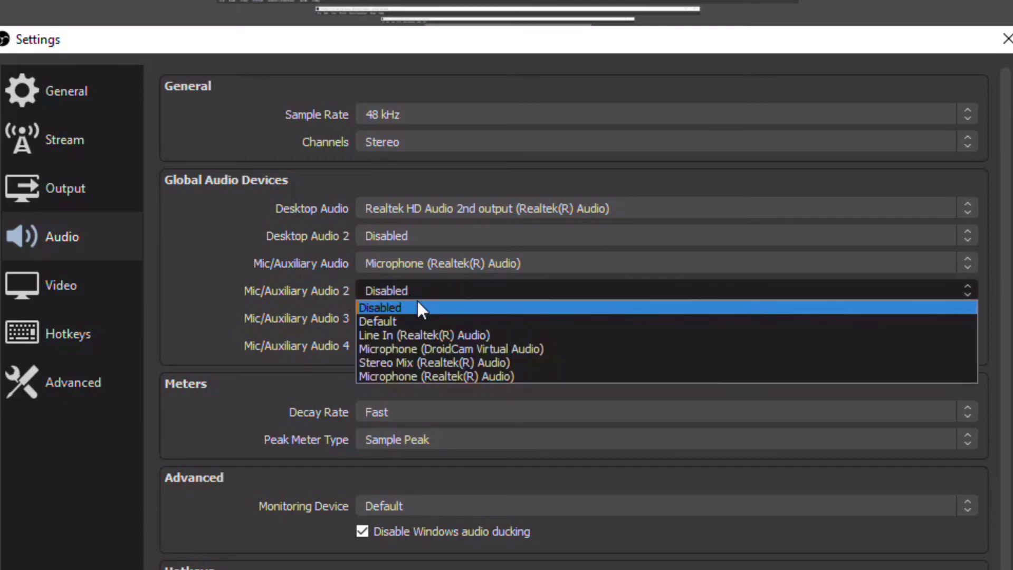
left_click(437, 336)
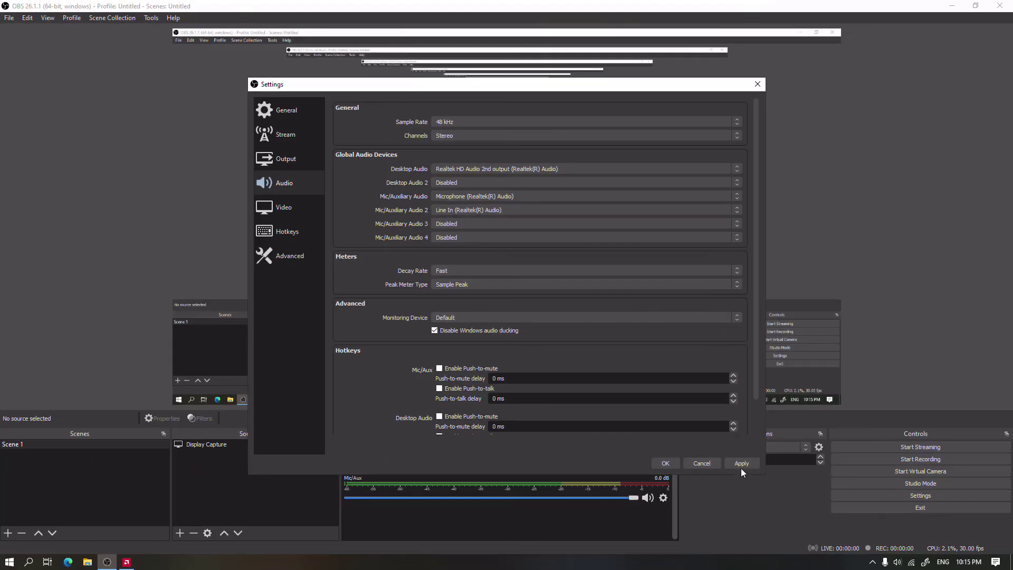
left_click(740, 464)
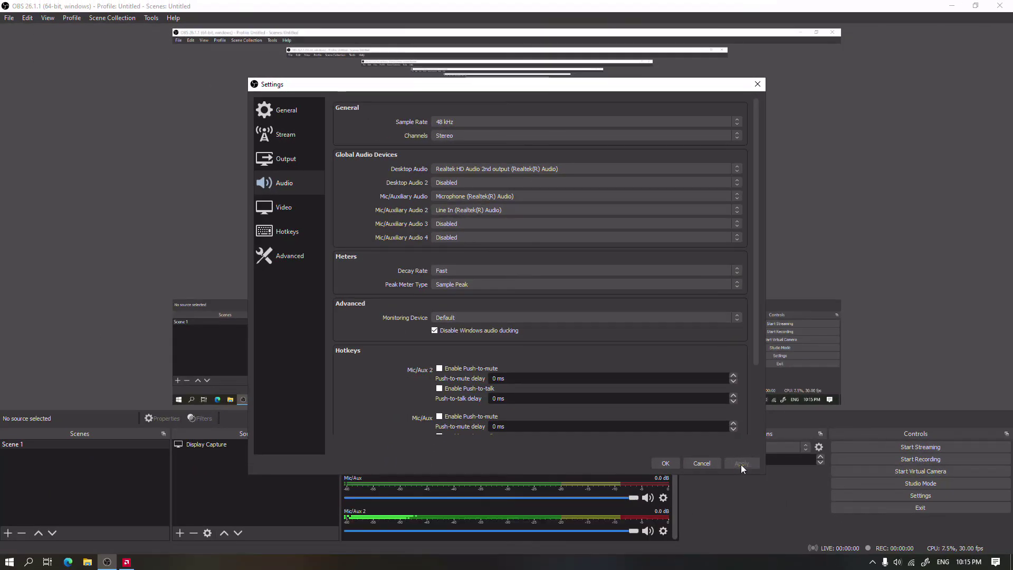
left_click(666, 463)
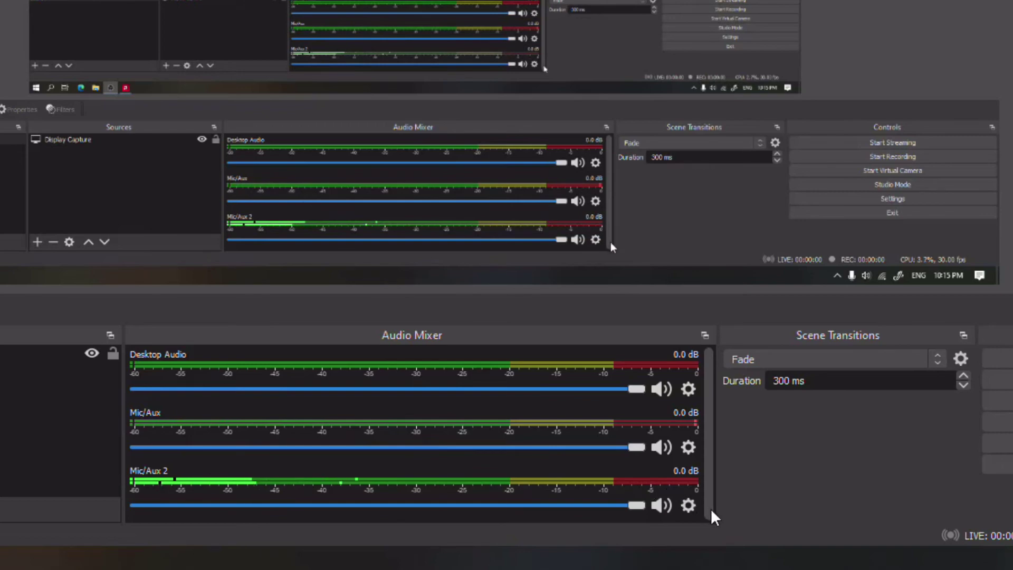
- Open Advanced Audio Properties from the Mic/Aux 2 mixer track's gear menu
left_click(687, 505)
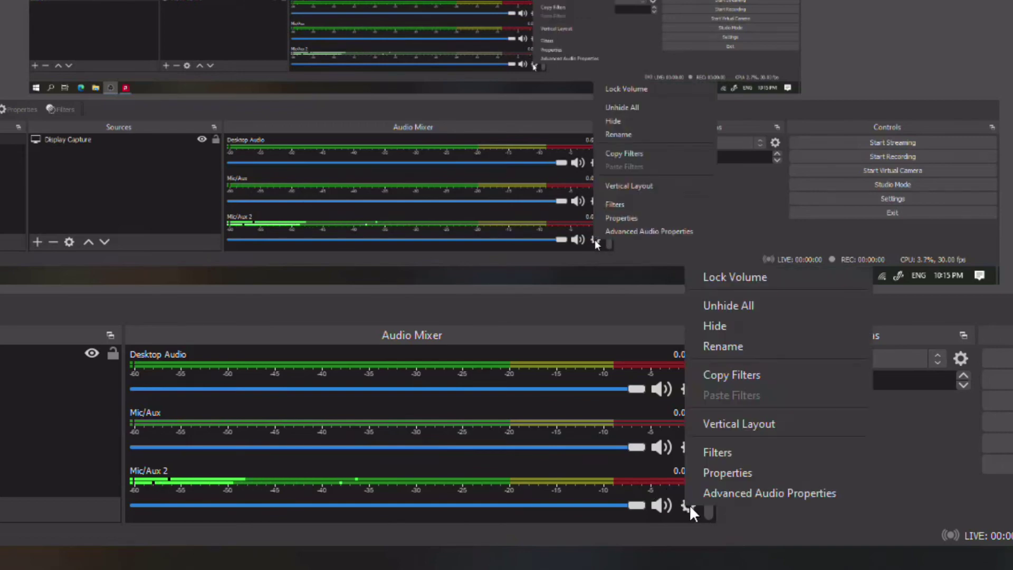
left_click(754, 493)
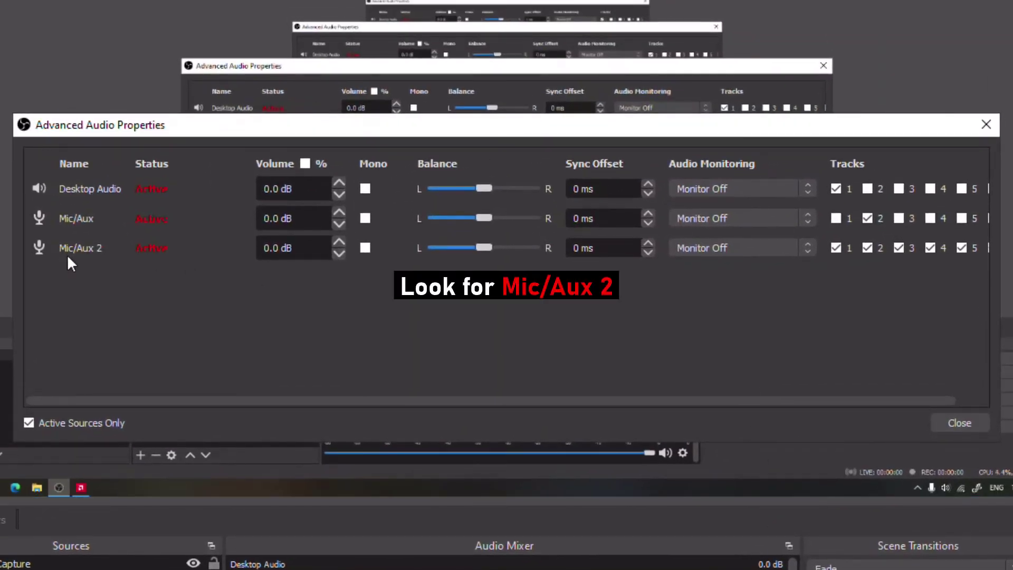
- Set the Mic/Aux 2 Audio Monitoring option to Monitor and Output
left_click(784, 249)
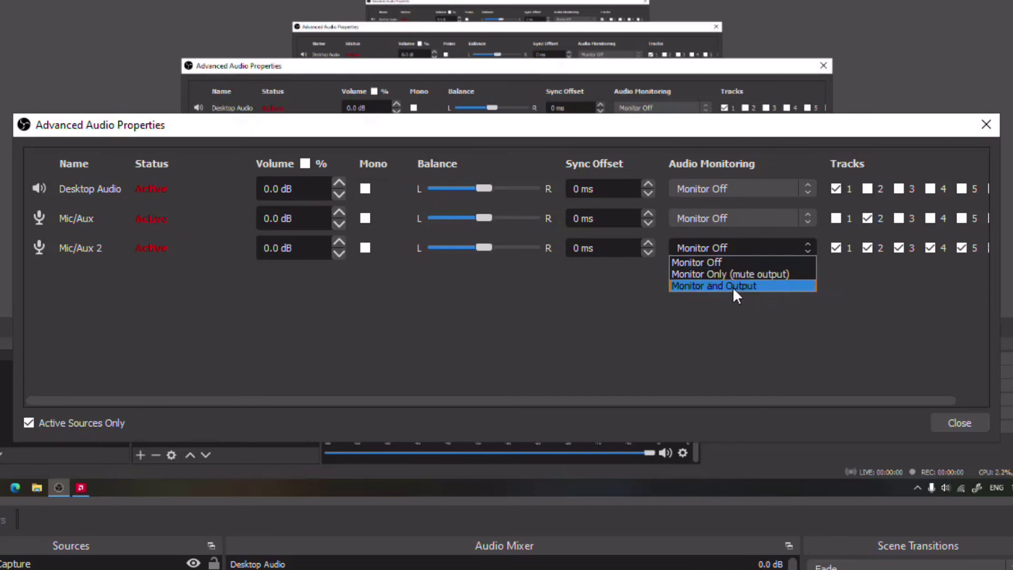
left_click(760, 287)
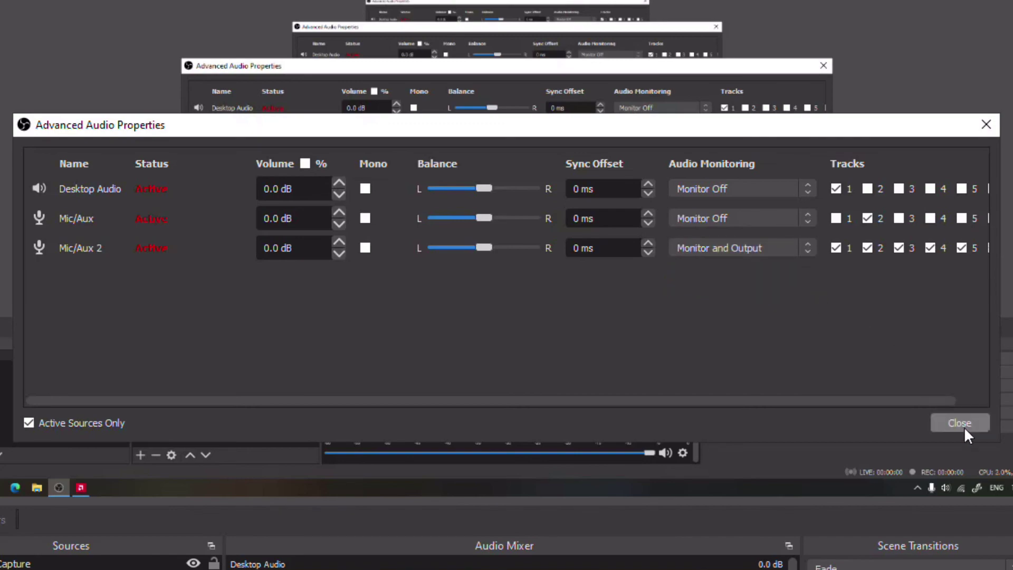